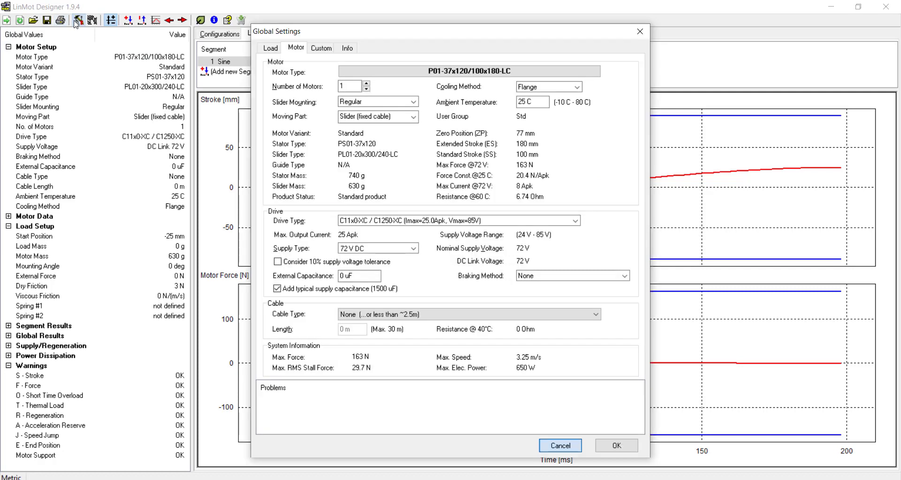
Step: Change the motor type to the linear rotary motor PR01-84x80/48x240F-300 from the PR01-84x80/48x240 family, keeping the default system configuration values
click(363, 71)
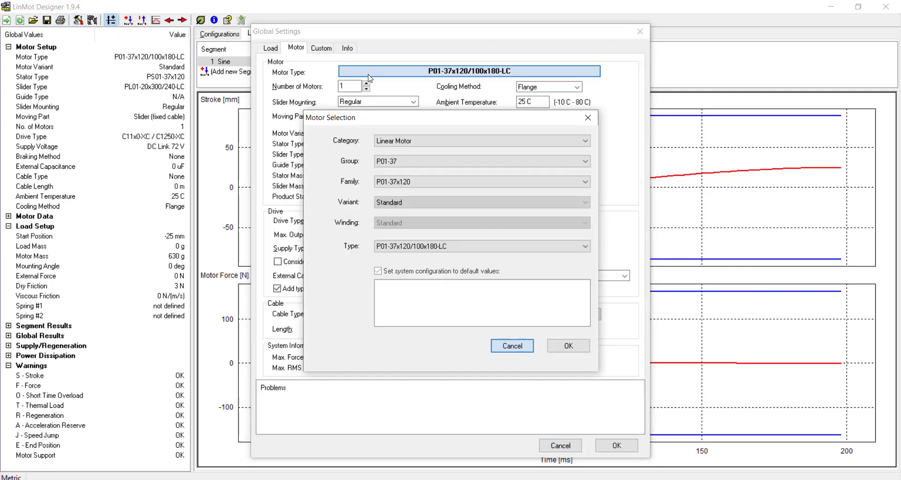
click(394, 141)
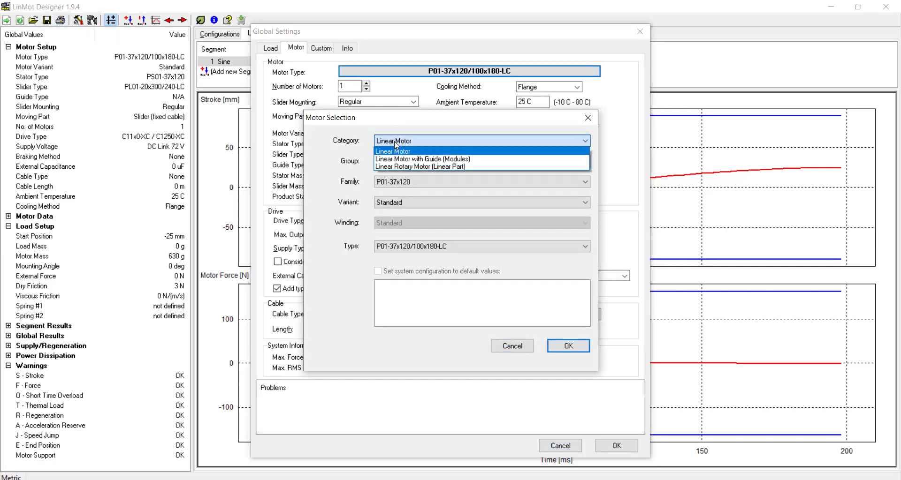
click(402, 167)
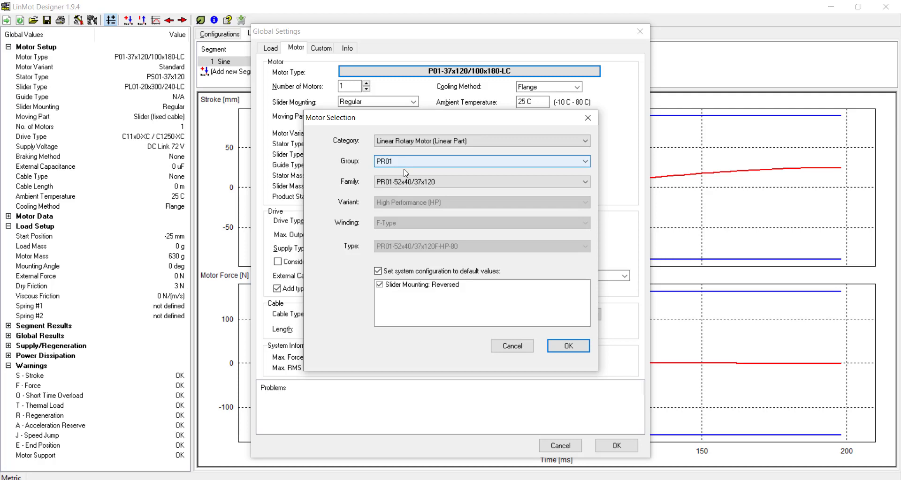
click(406, 182)
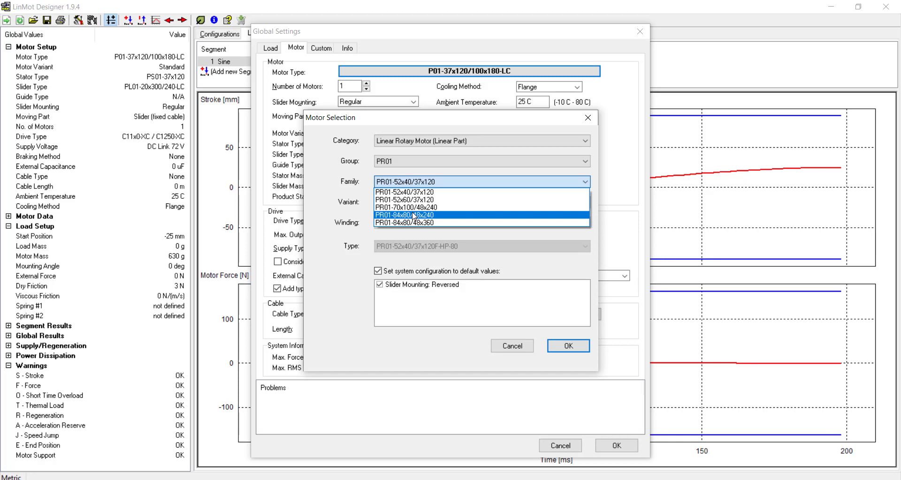
click(413, 215)
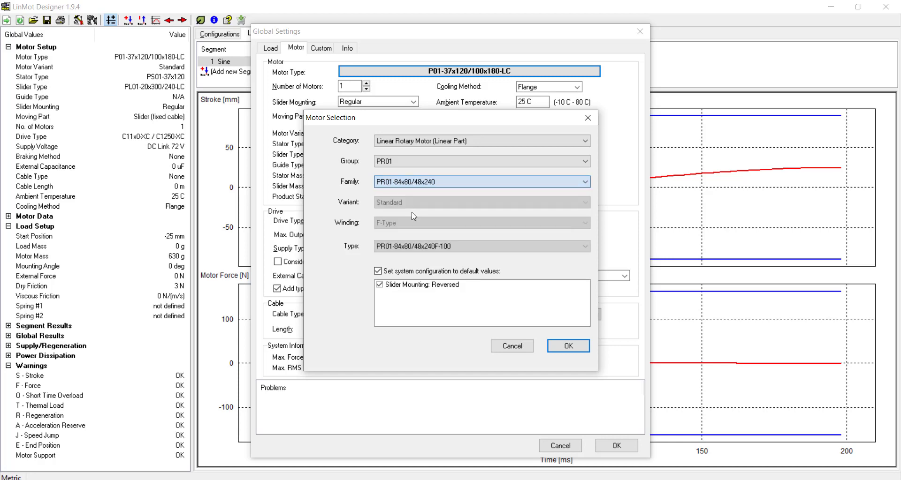
click(414, 248)
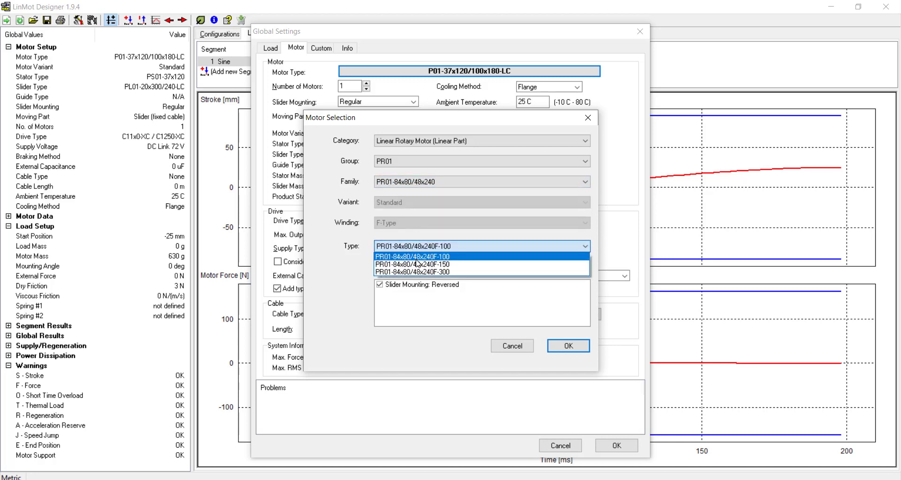
click(416, 274)
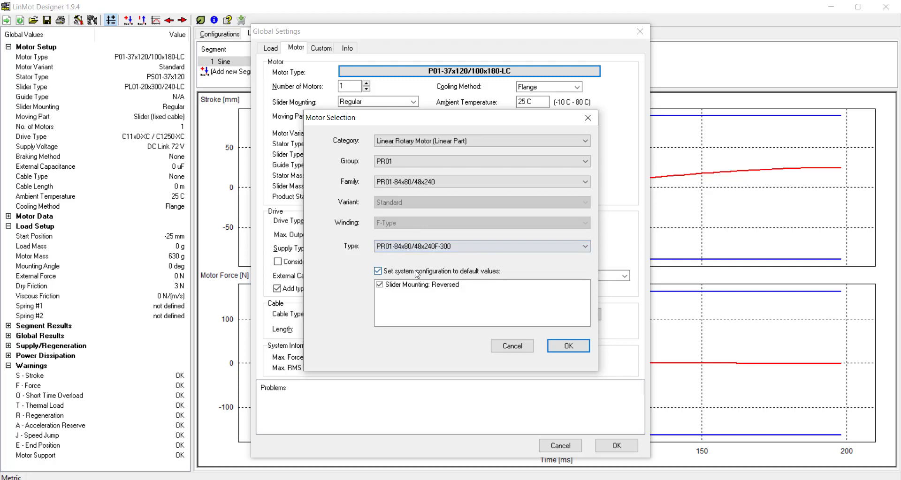
click(560, 346)
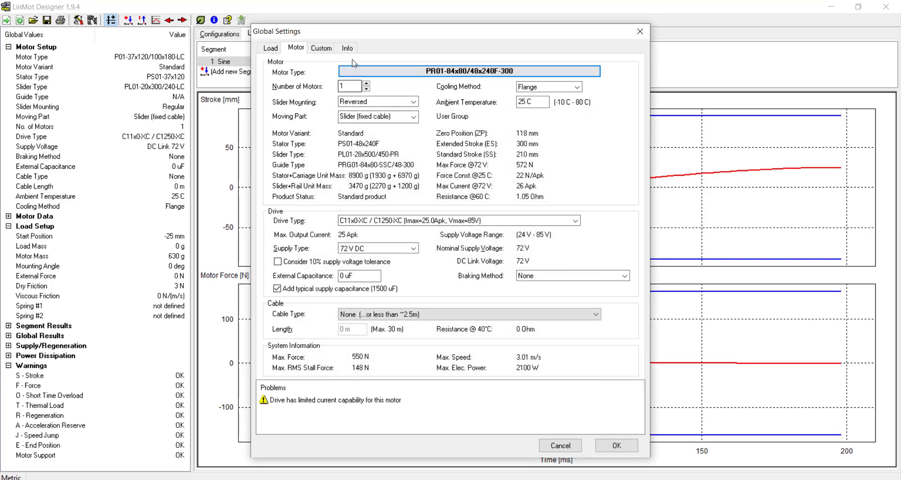
Step: Paste the prepared sizing notes into the project's comments and review the tooling mass calculation at their beginning
click(347, 48)
click(372, 127)
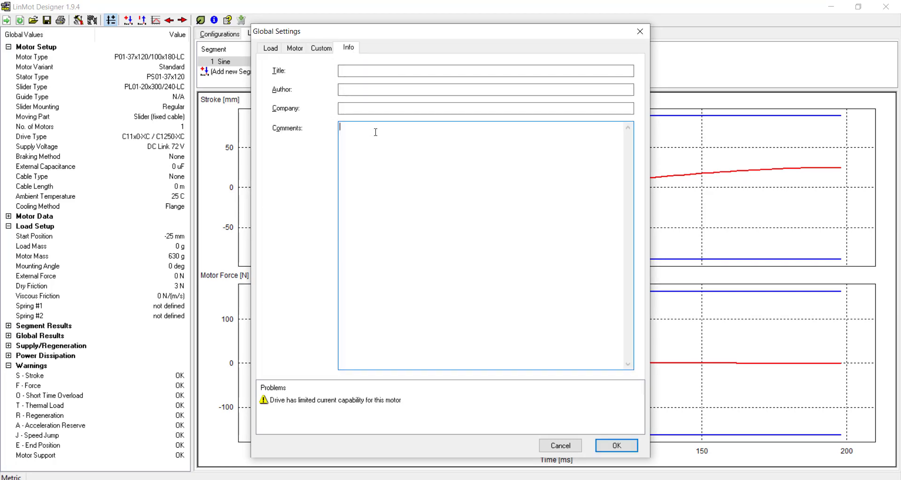
key(ctrl+v)
scroll(376, 133, up, 2)
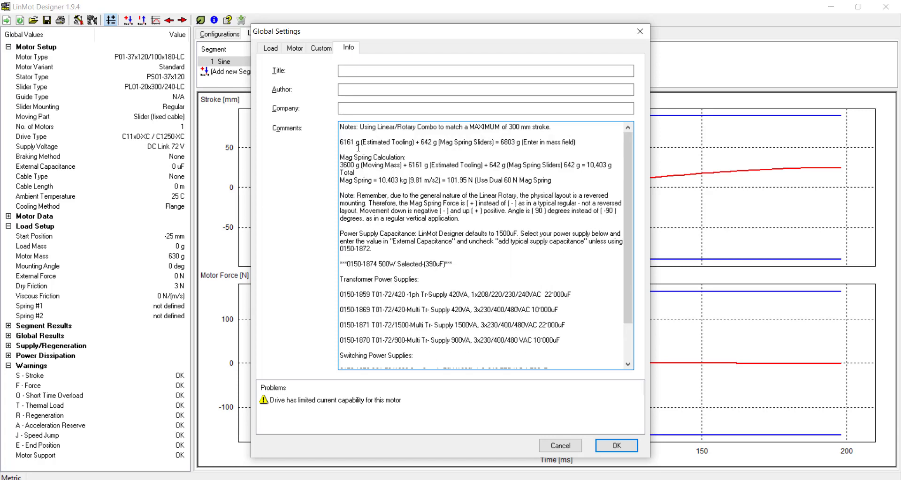
drag(359, 143, 324, 144)
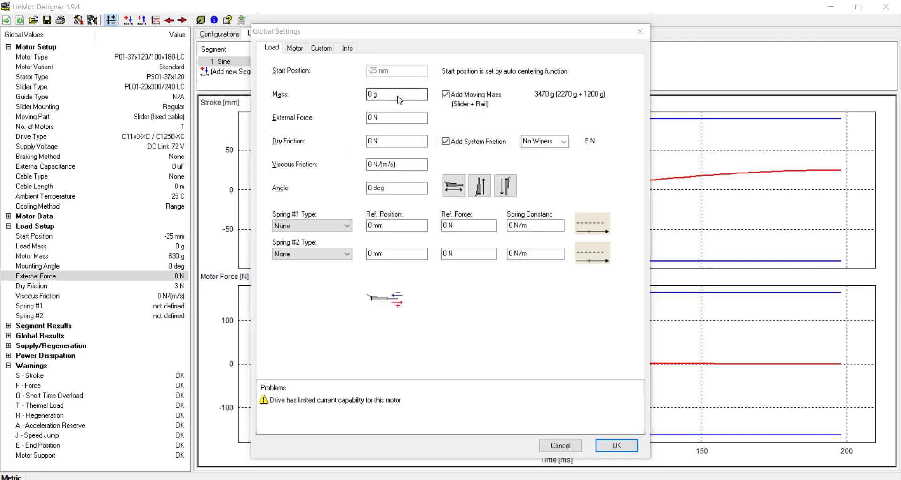
Step: Set the global load to a mass of 6803 g, an external force of 120 N and a vertical angle of 90 deg
text(6803)
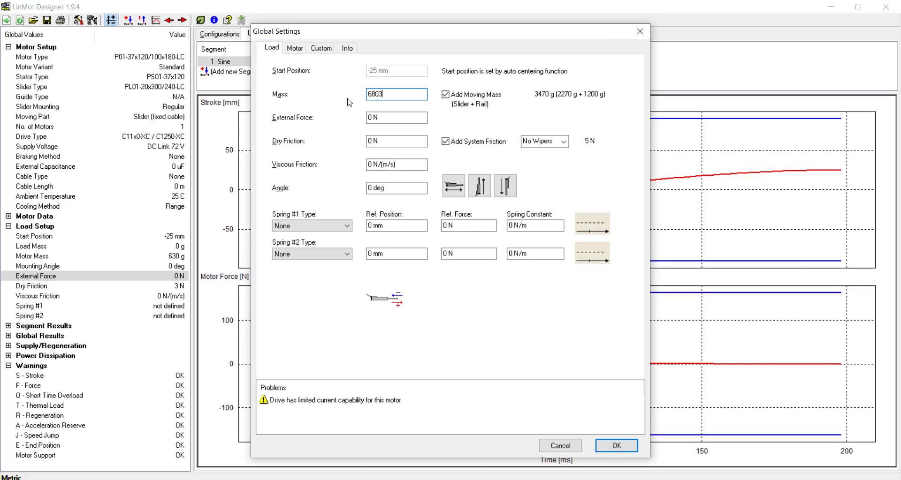
key(Tab)
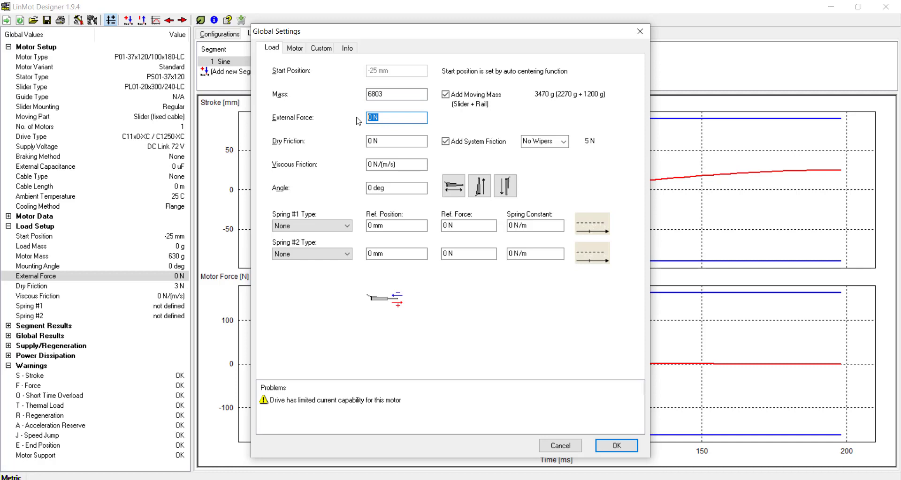
text(120)
click(480, 187)
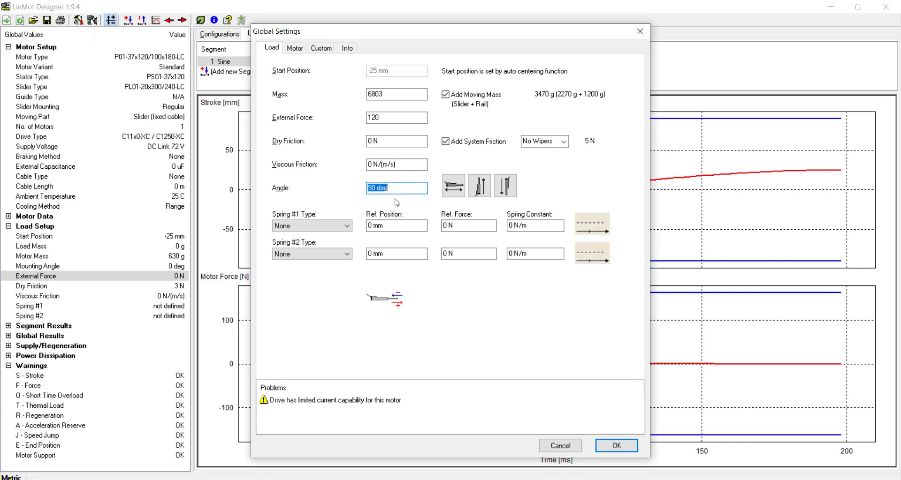
click(616, 445)
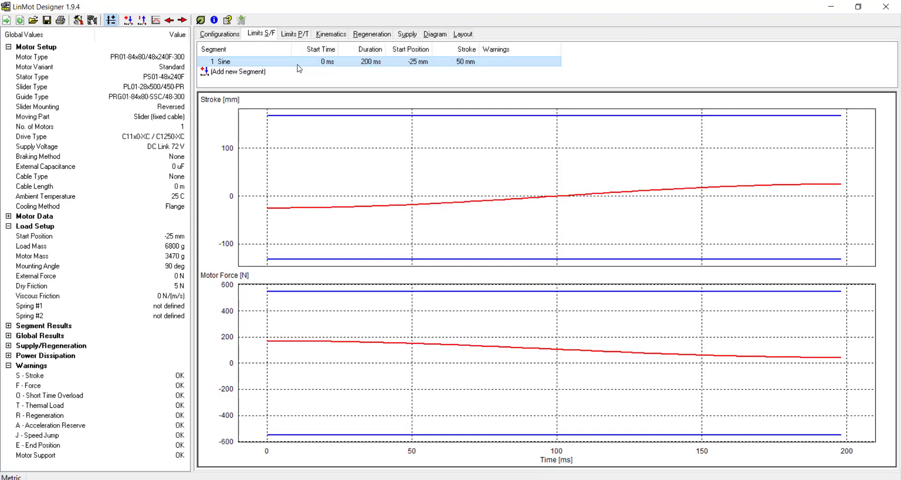
Step: Change the first motion segment to a Standstill curve with a duration of 500 ms
double_click(298, 65)
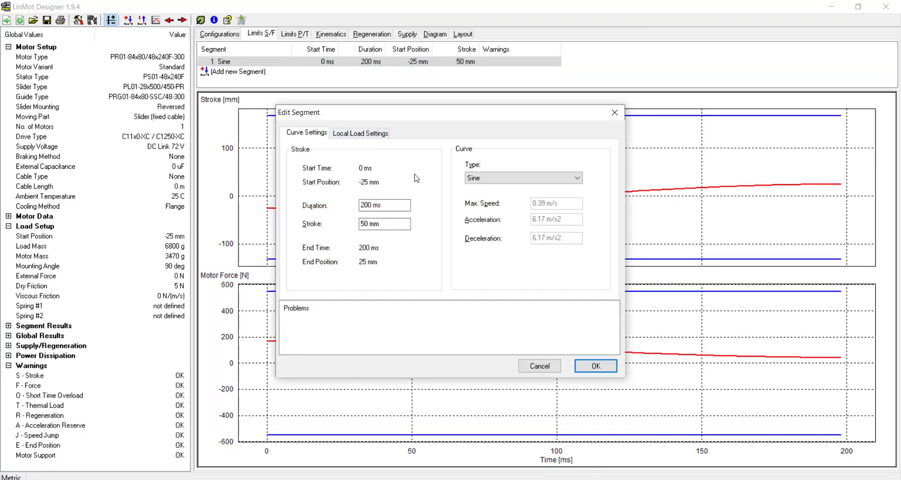
click(473, 181)
click(479, 190)
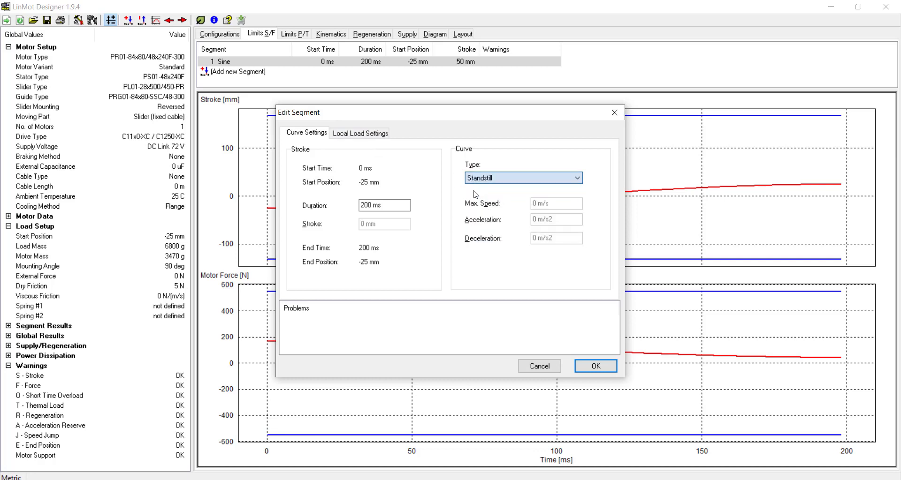
drag(402, 208, 357, 206)
text(500)
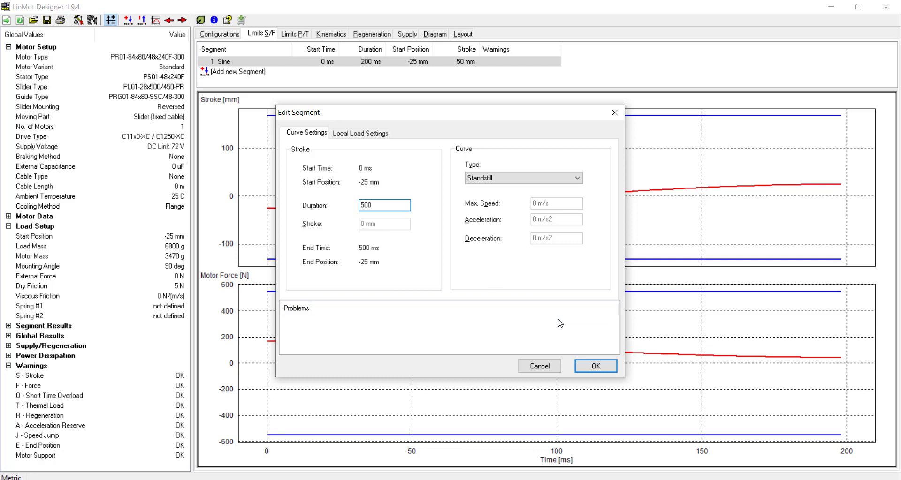
click(592, 368)
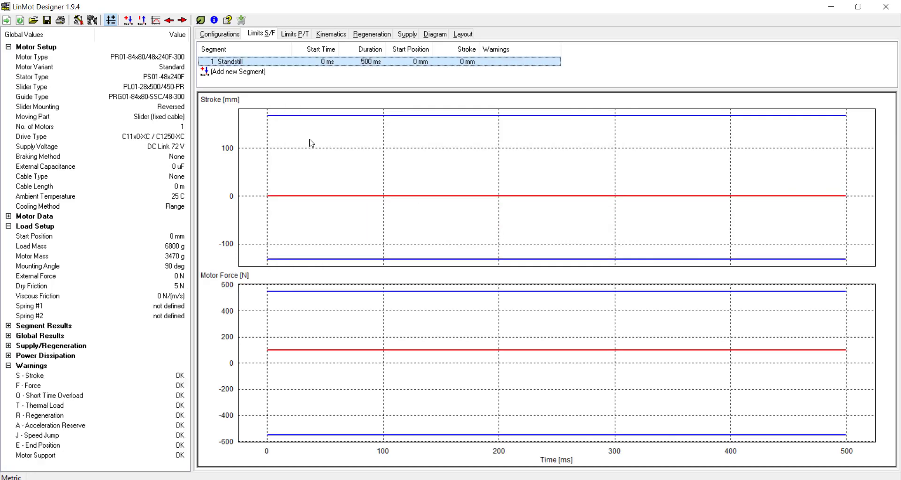
Step: Add a Sine segment with a stroke of -280 mm and a duration of 1000 ms
double_click(238, 72)
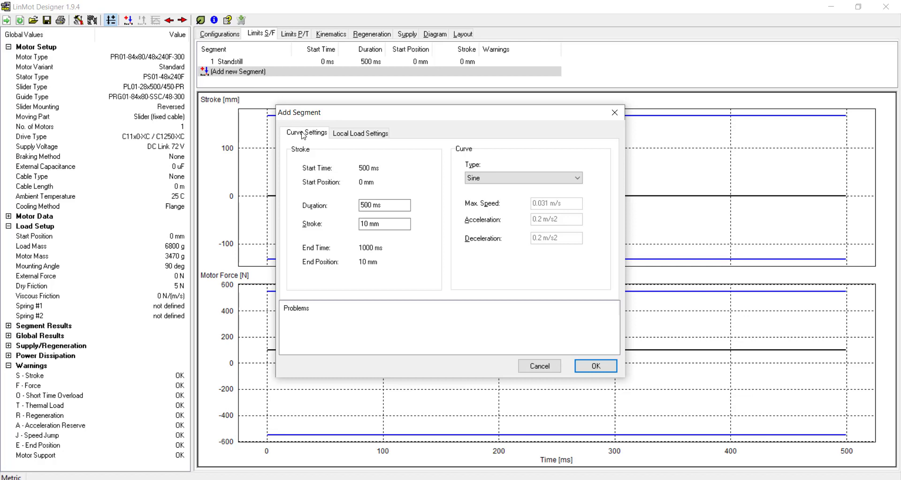
key(Tab)
key(Tab)
text(-280)
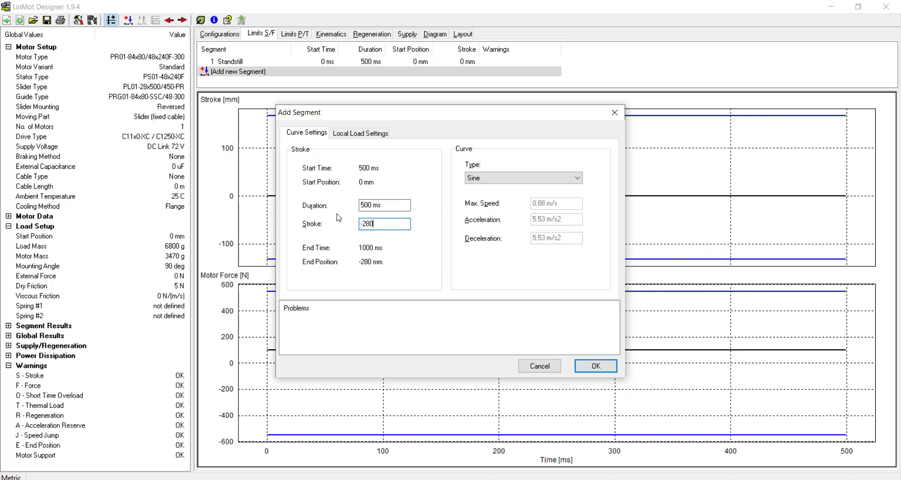
key(shift+Tab)
text(1000)
click(581, 366)
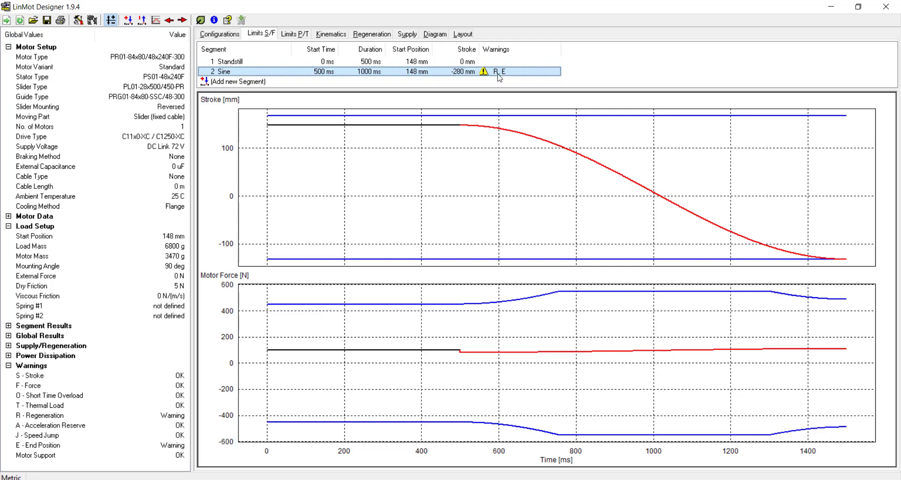
Step: Add a Standstill segment lasting 700 ms with a local external force of 22 N
double_click(270, 83)
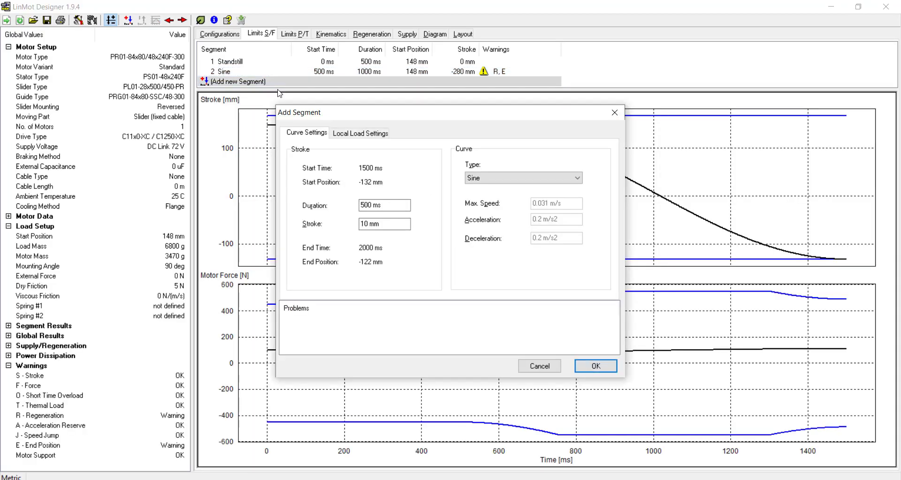
click(477, 177)
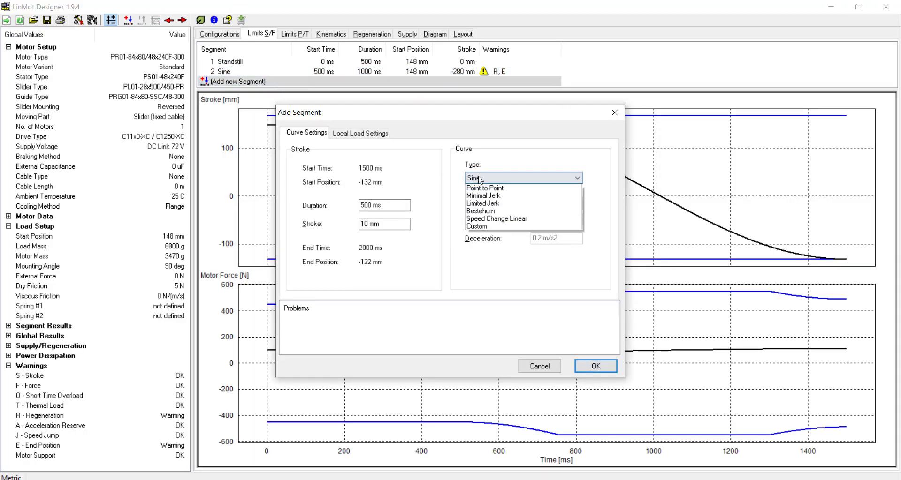
click(480, 189)
drag(413, 205, 358, 206)
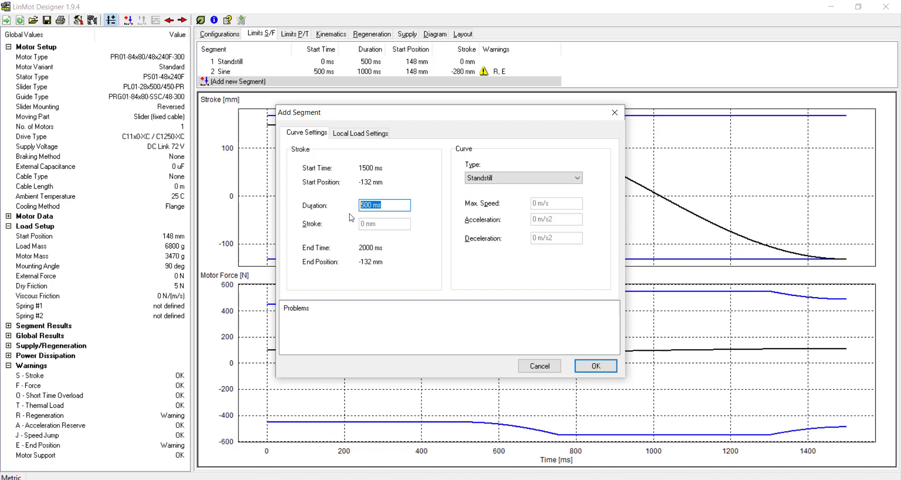
text(700)
click(360, 133)
double_click(389, 181)
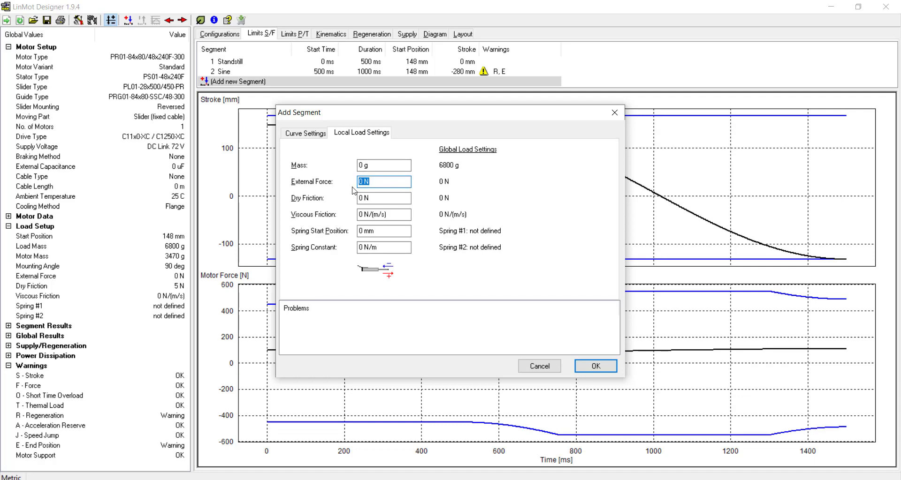
text(22)
click(306, 133)
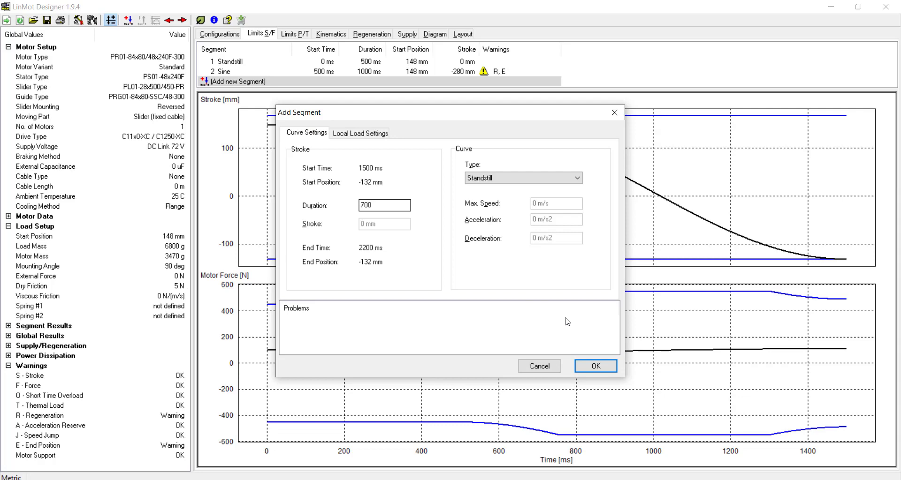
click(595, 366)
Step: Add a Sine return segment with a stroke of 280 mm and a duration of 1000 ms
drag(306, 90, 286, 116)
double_click(253, 91)
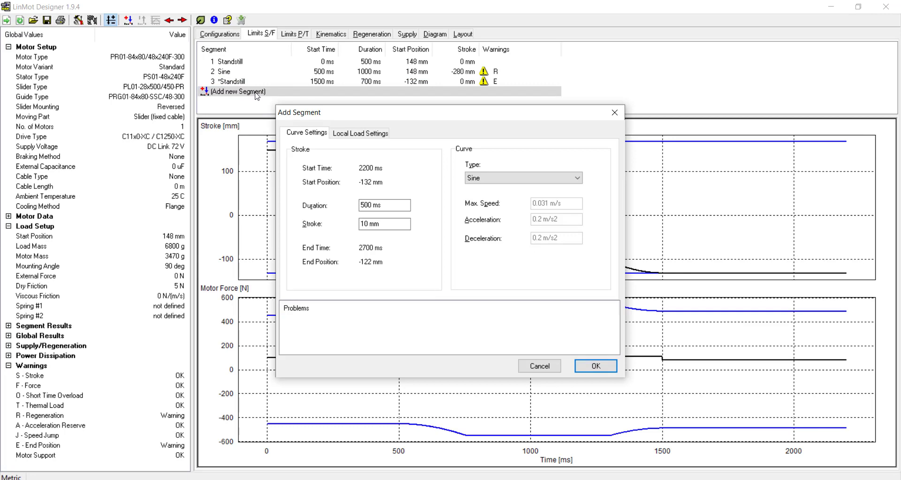
key(Tab)
key(Tab)
text(280)
drag(381, 205, 360, 205)
text(1000)
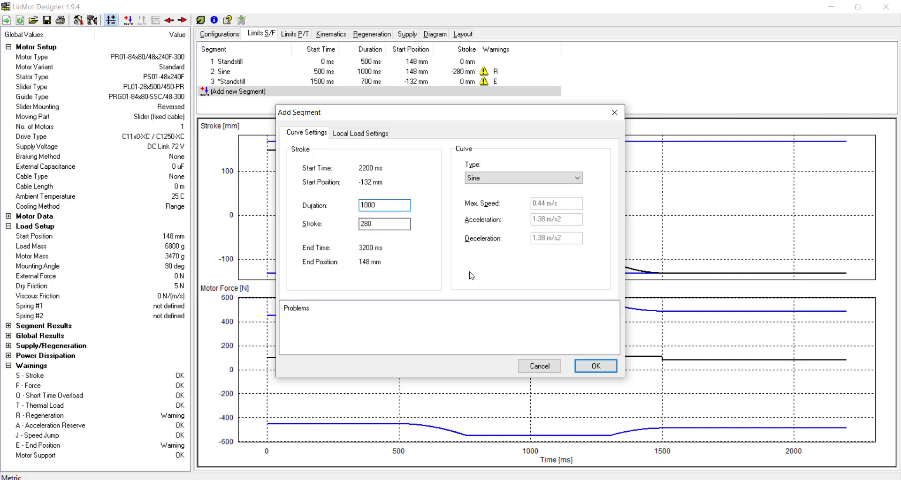
click(586, 367)
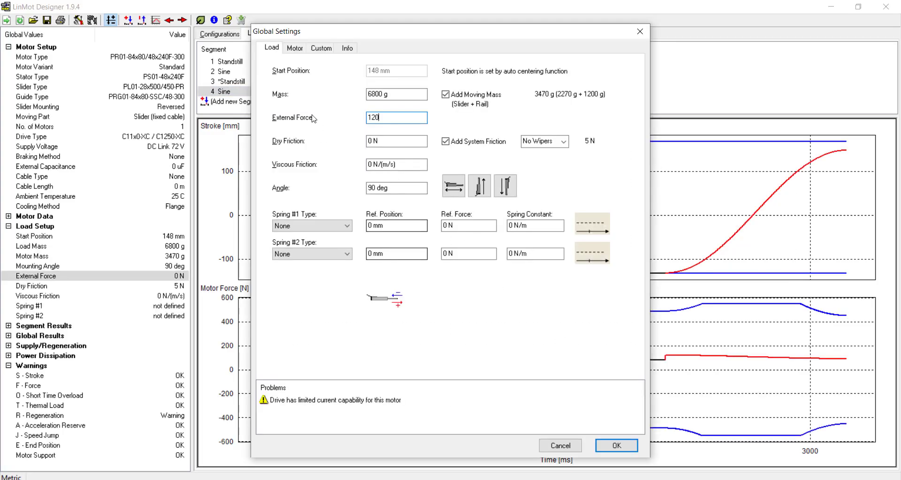
Step: Exclude the typical supply capacitance from the drive settings and set the external capacitance to 10390 uF
click(295, 48)
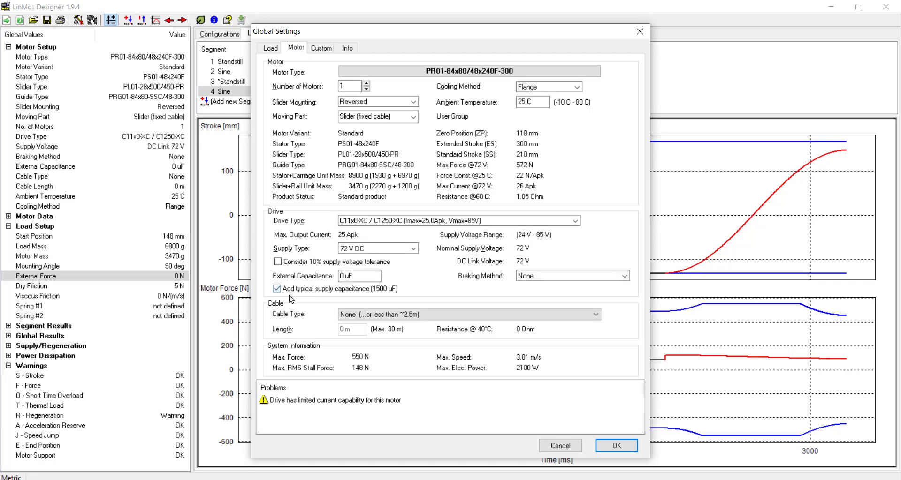
click(303, 290)
drag(365, 276, 329, 280)
text(10390)
Step: Set the motor cable to type K15-... / KPS15-... (1.5mm^2 / AWG 16) with a length of 4 m and apply the global settings
click(355, 315)
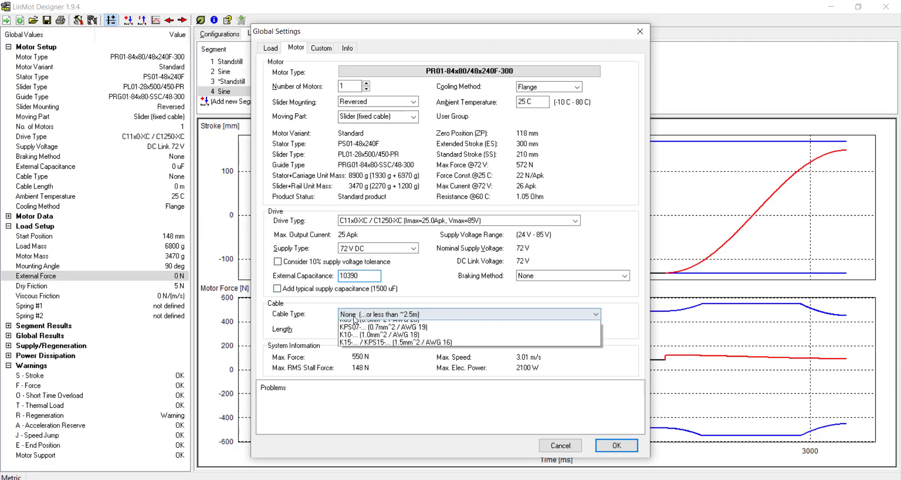
click(363, 364)
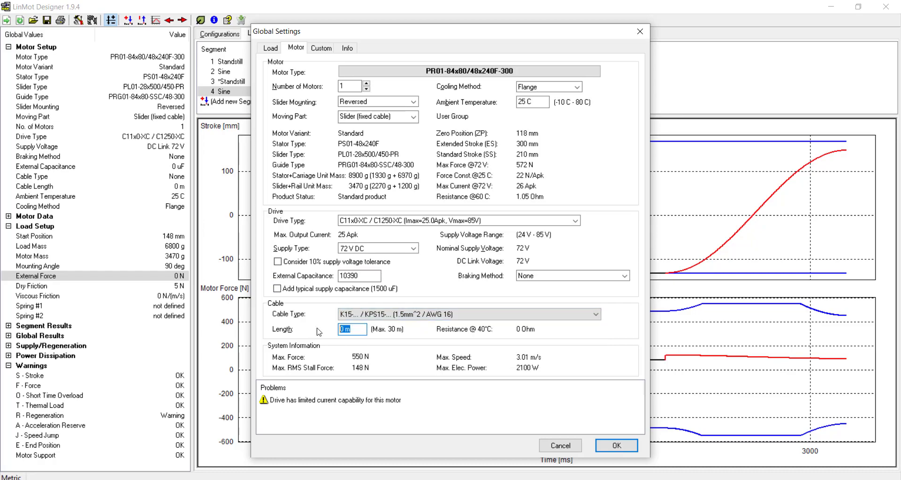
text(4)
click(605, 444)
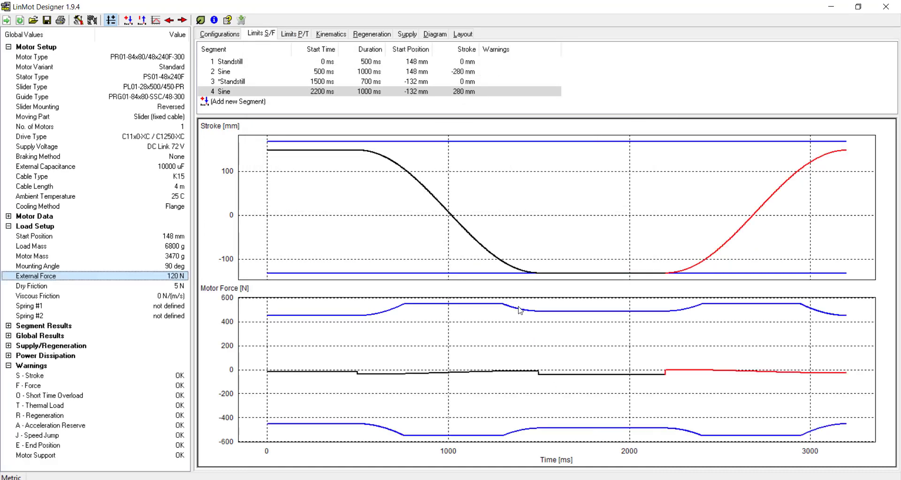